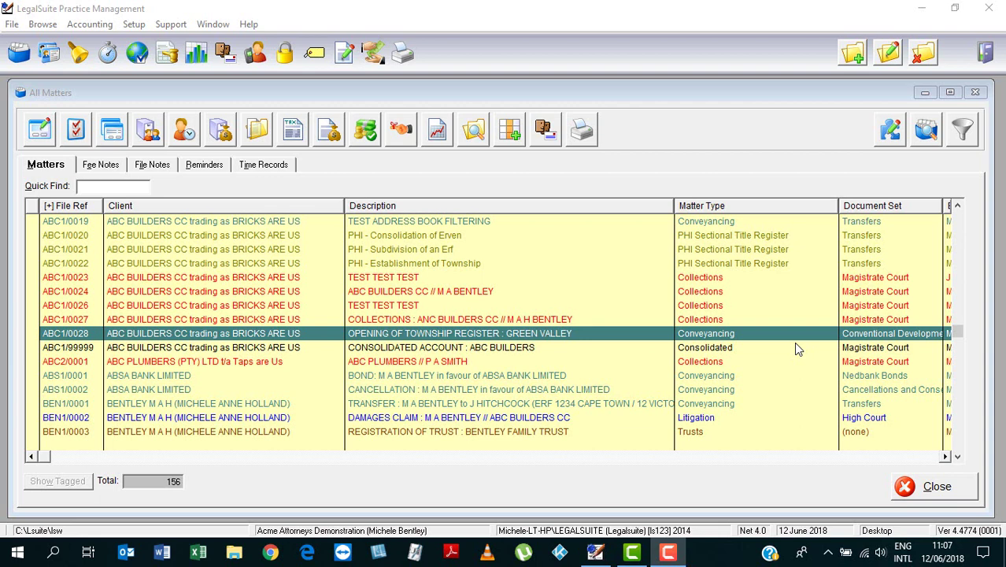
# Step: Select matter ABC1/0028 Green Valley in All Matters and open its Township Development record
pyautogui.click(248, 336)
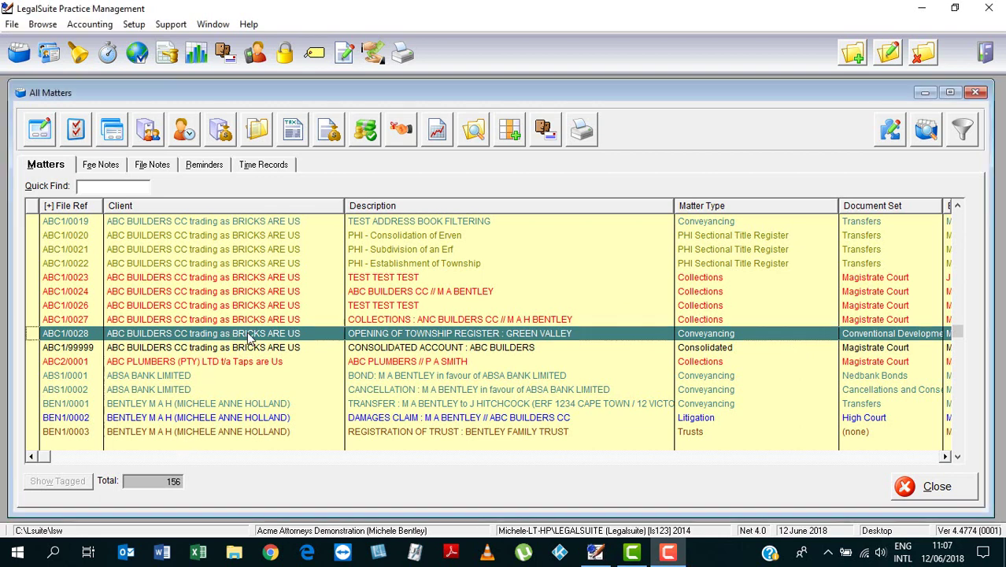
pyautogui.click(40, 131)
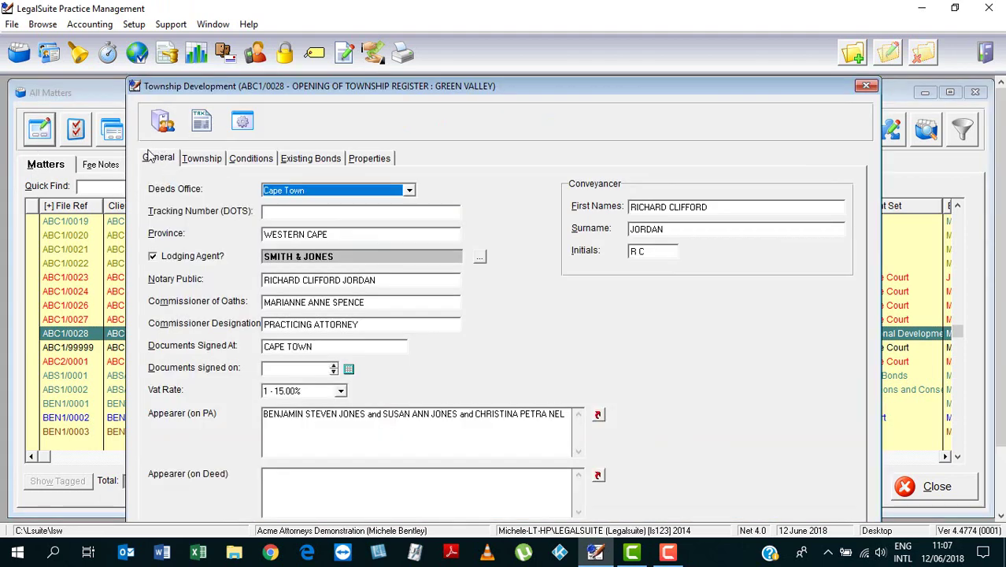
# Step: Enter GREEN VALLEY as the township name and start a new property in the Properties grid
pyautogui.click(203, 159)
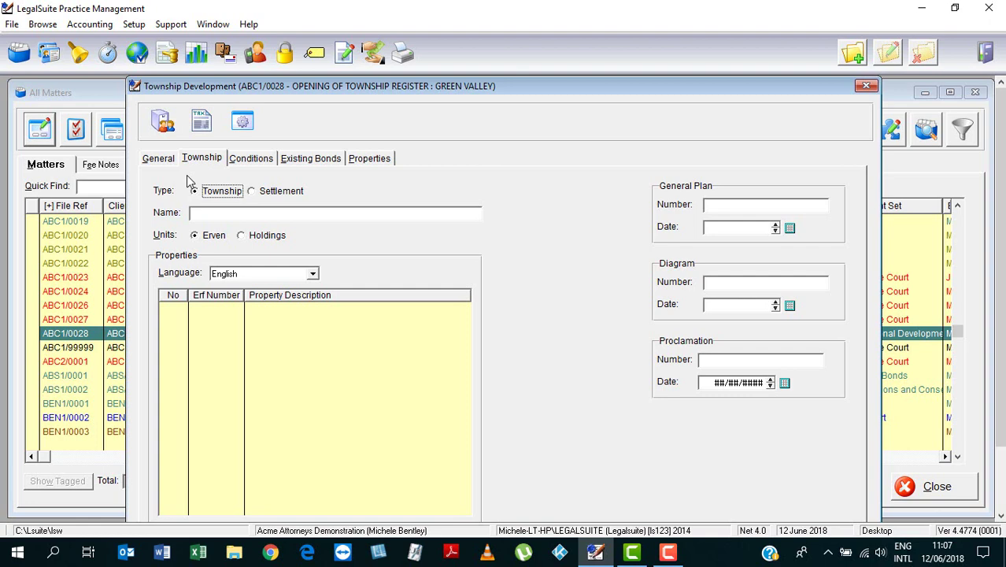
pyautogui.click(199, 214)
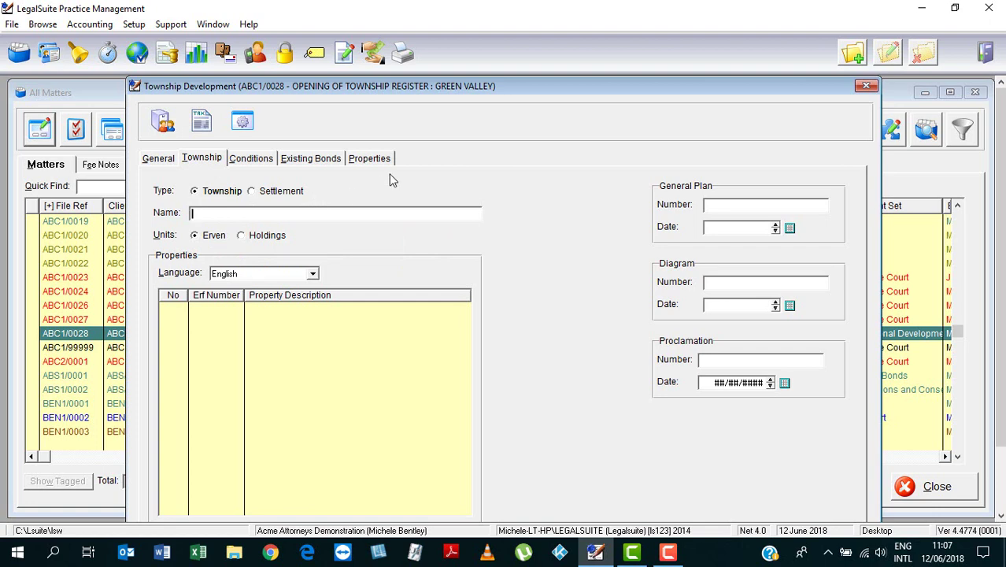
pyautogui.write('GREEN VALLEY')
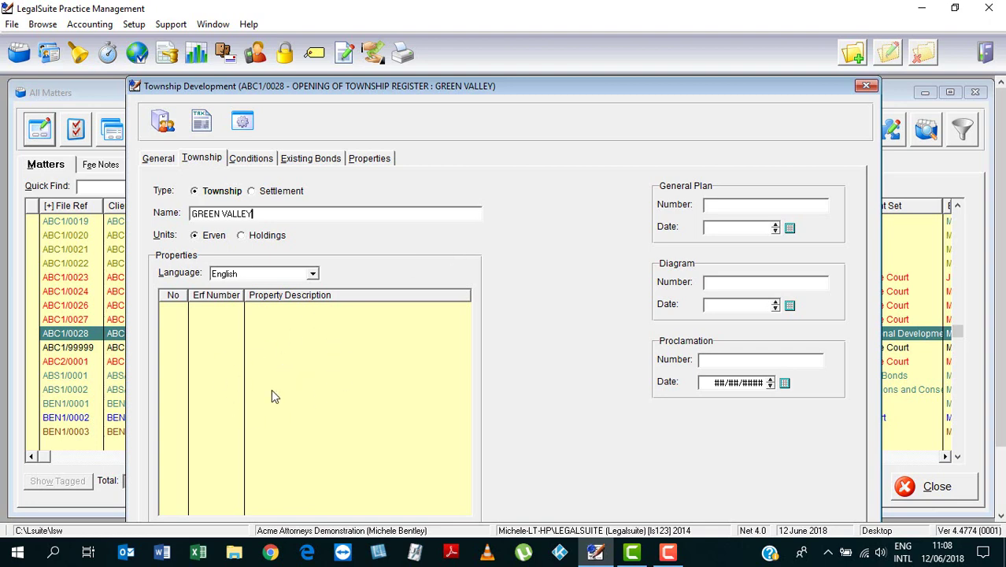
pyautogui.click(329, 356)
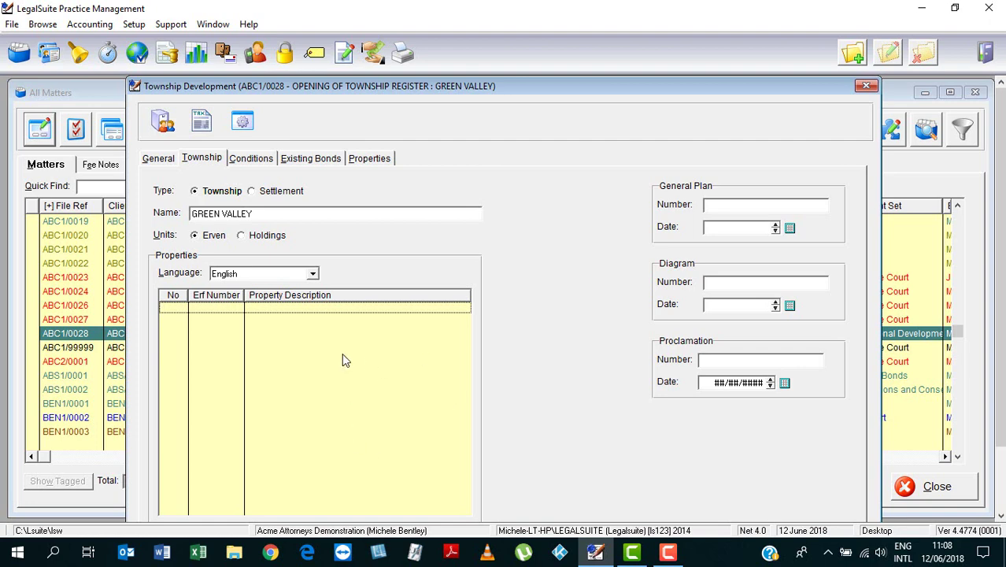
pyautogui.click(853, 53)
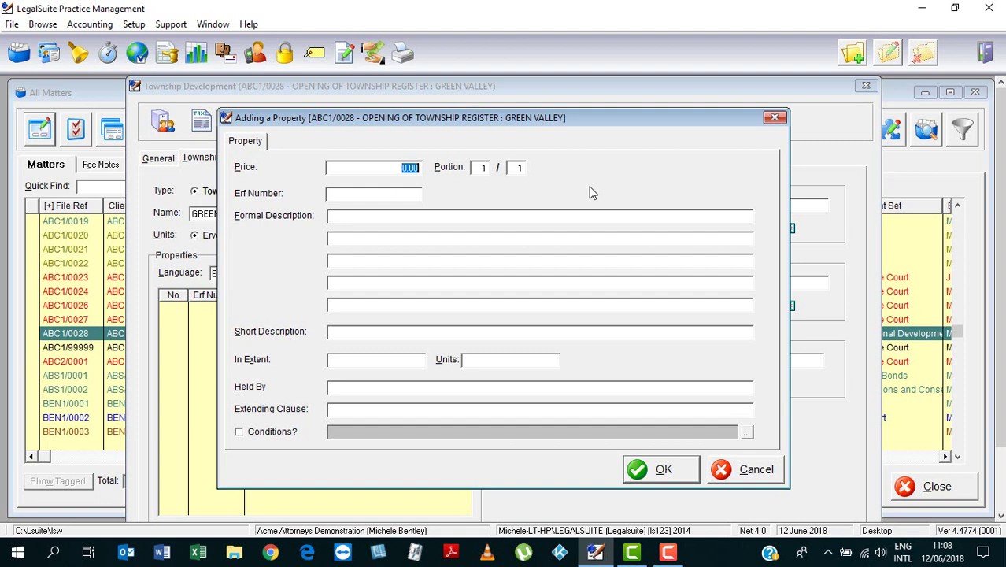
# Step: Enter Erf Number 556 and formal description ERF 556 CAPE TOWN, then call up the phrase lookup for line two
pyautogui.click(358, 195)
pyautogui.write('556')
pyautogui.click(363, 215)
pyautogui.write('ERF 556 ')
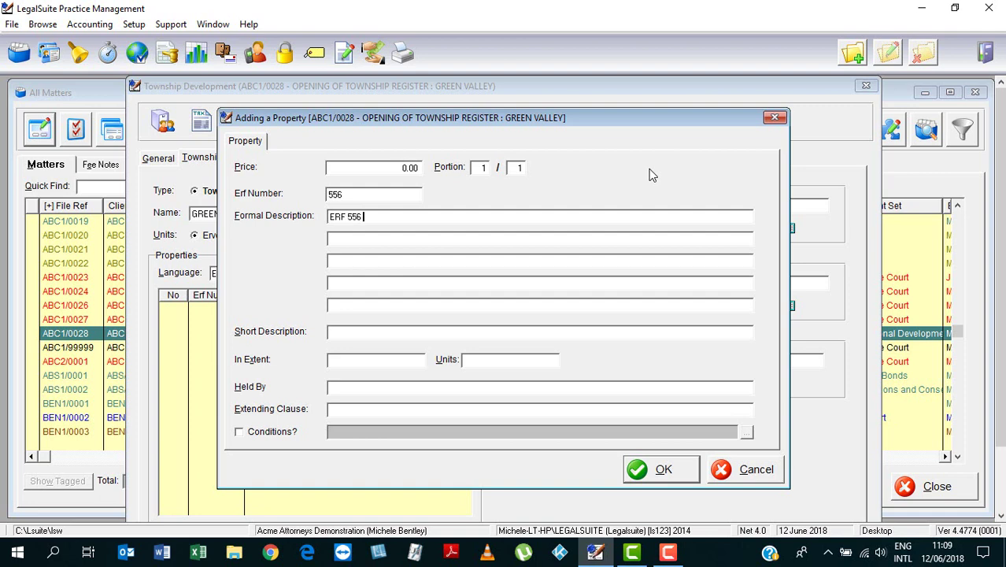
pyautogui.write('CAPE TOWN')
pyautogui.click(381, 240)
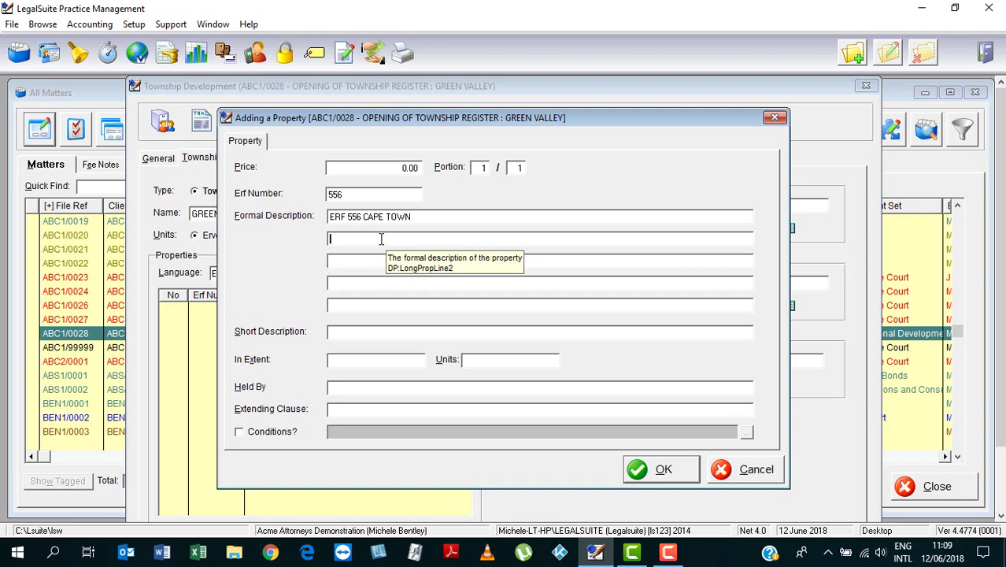
pyautogui.press('F2')
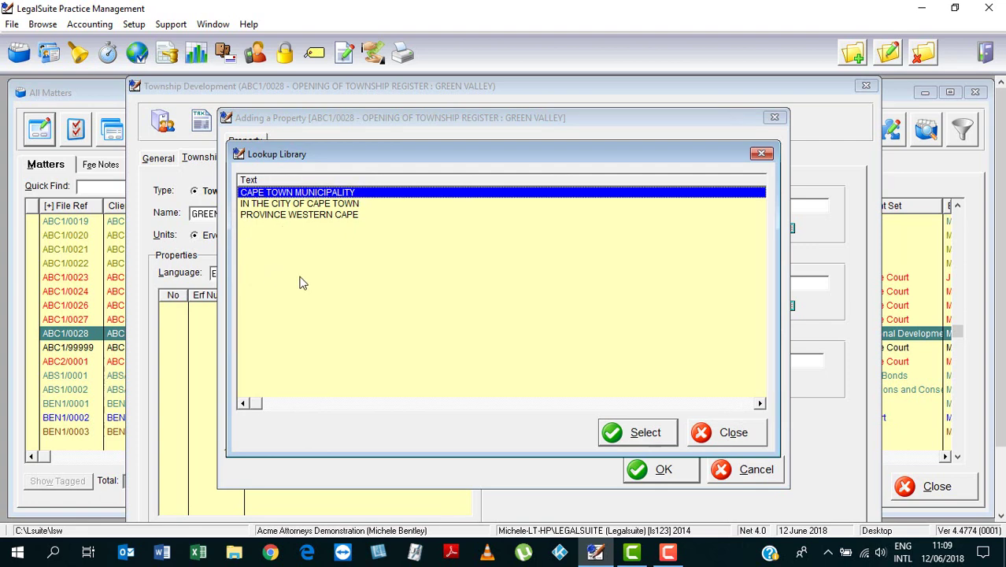
# Step: Fill formal description lines two and three with IN THE CITY OF CAPE TOWN and CAPE TOWN MUNICIPALITY
pyautogui.click(336, 206)
pyautogui.click(637, 433)
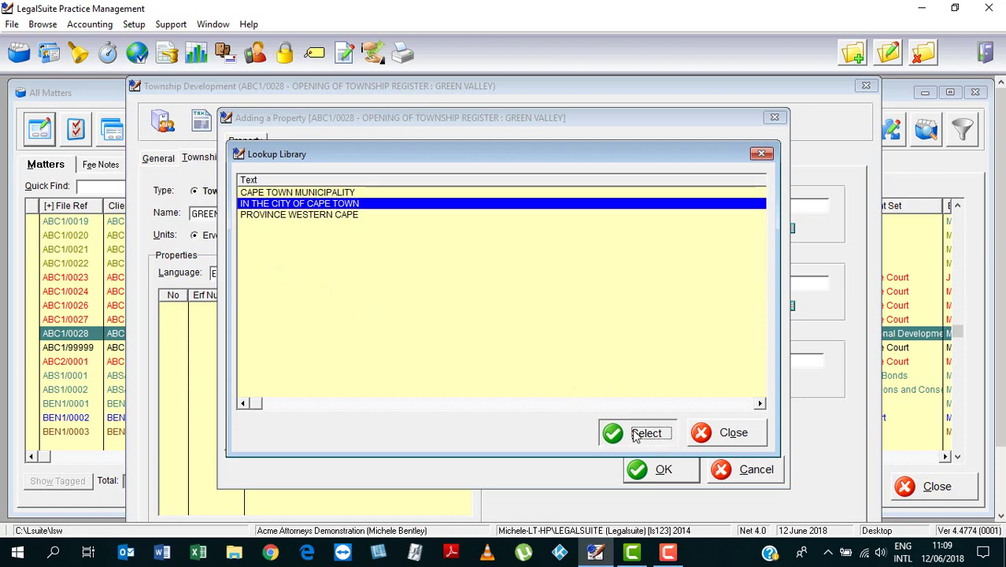
pyautogui.click(337, 262)
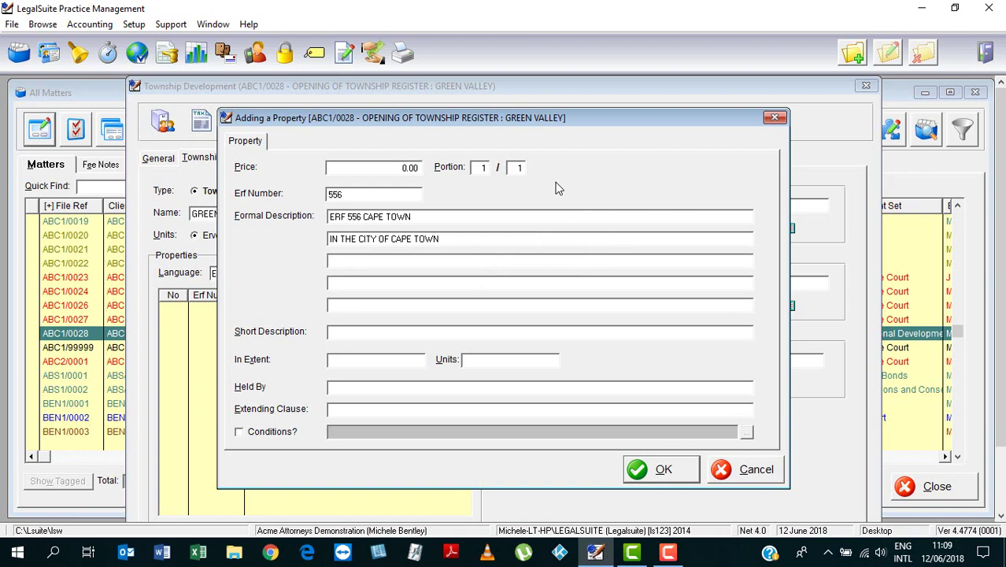
pyautogui.doubleClick(539, 223)
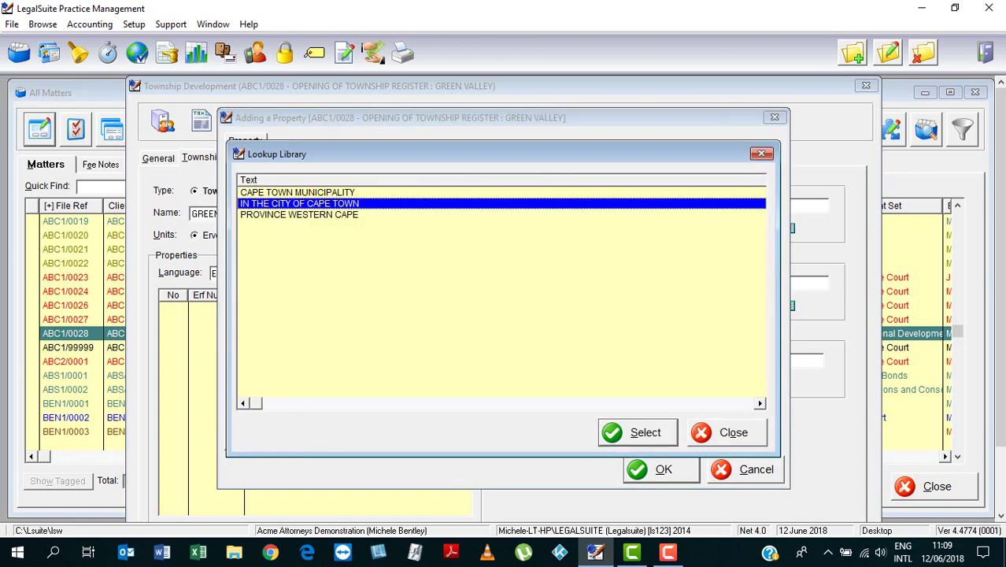
pyautogui.click(376, 193)
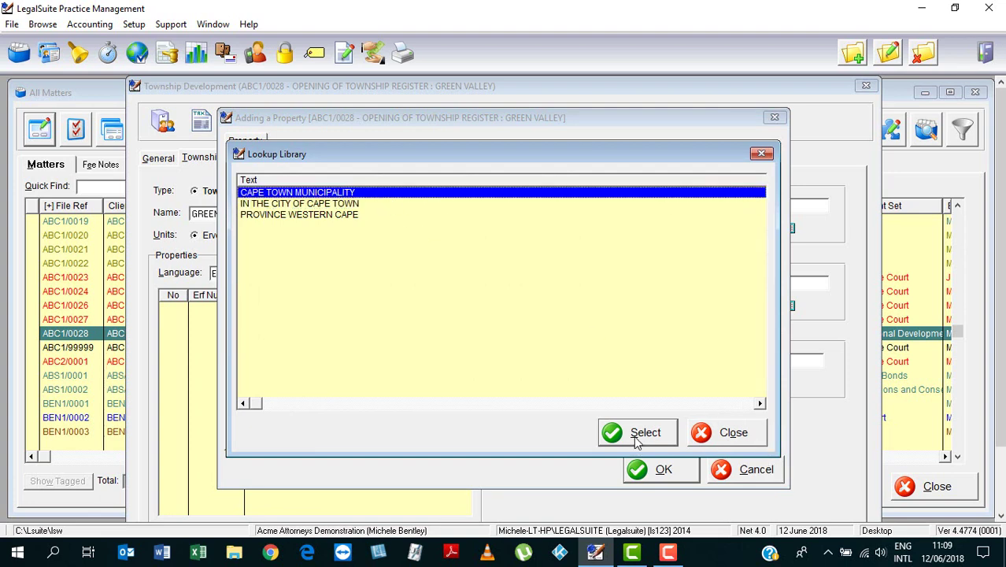
pyautogui.click(636, 436)
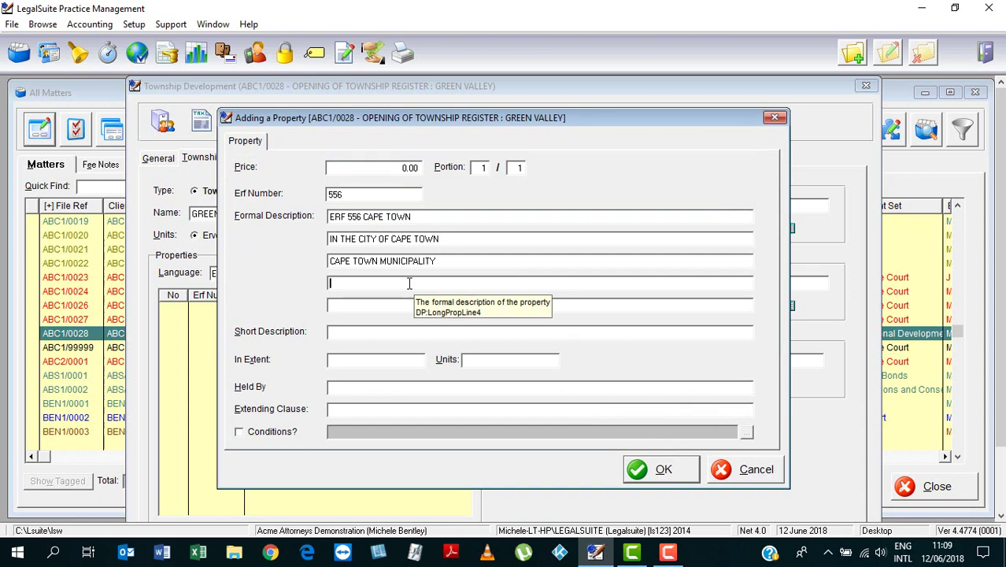
# Step: Add PROVINCE WESTERN CAPE as line four and select the ERF 556 CAPE TOWN line for copying
pyautogui.press('F2')
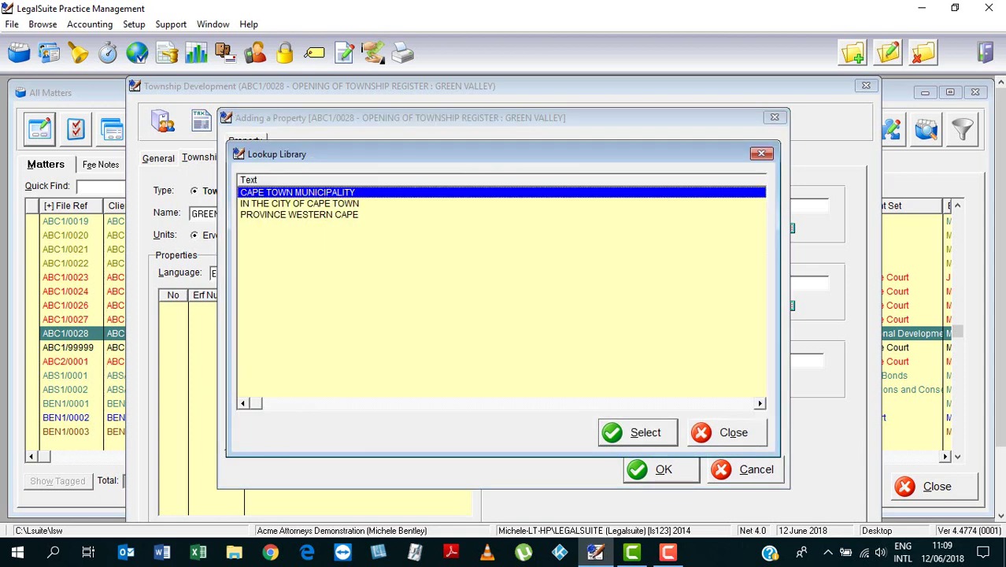
pyautogui.click(337, 213)
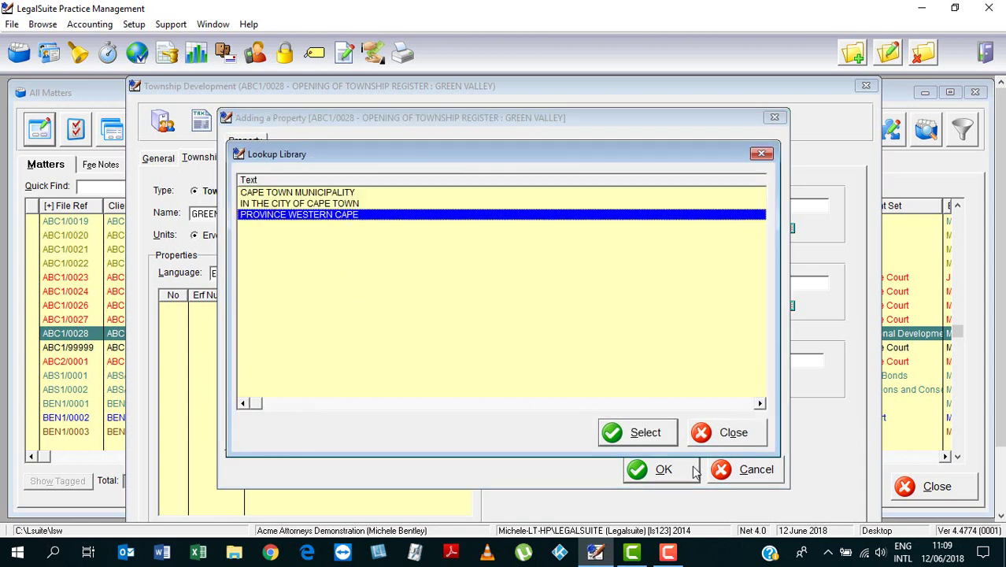
pyautogui.click(635, 433)
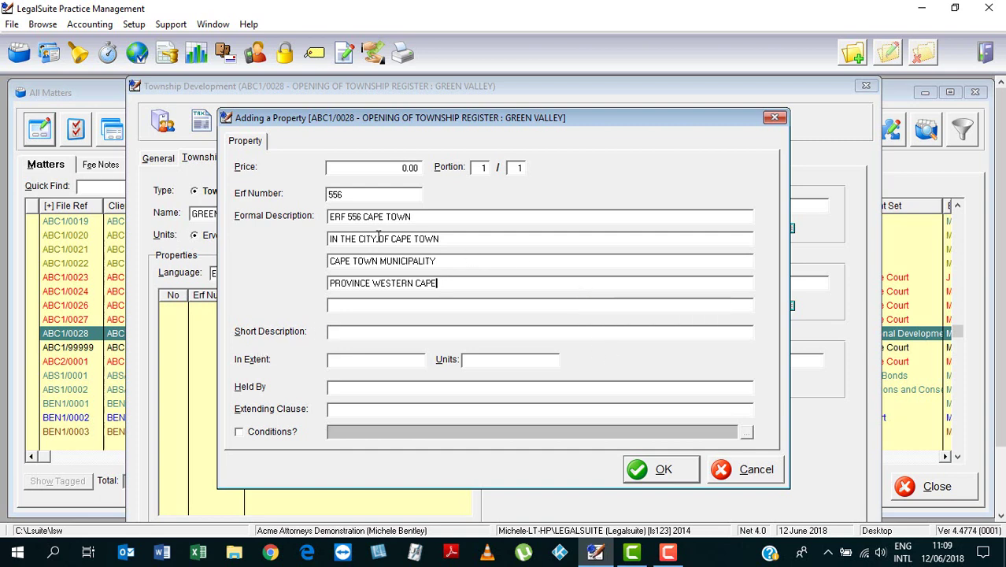
pyautogui.moveTo(416, 217); pyautogui.dragTo(327, 218)
pyautogui.hotkey('ctrl', 'c')
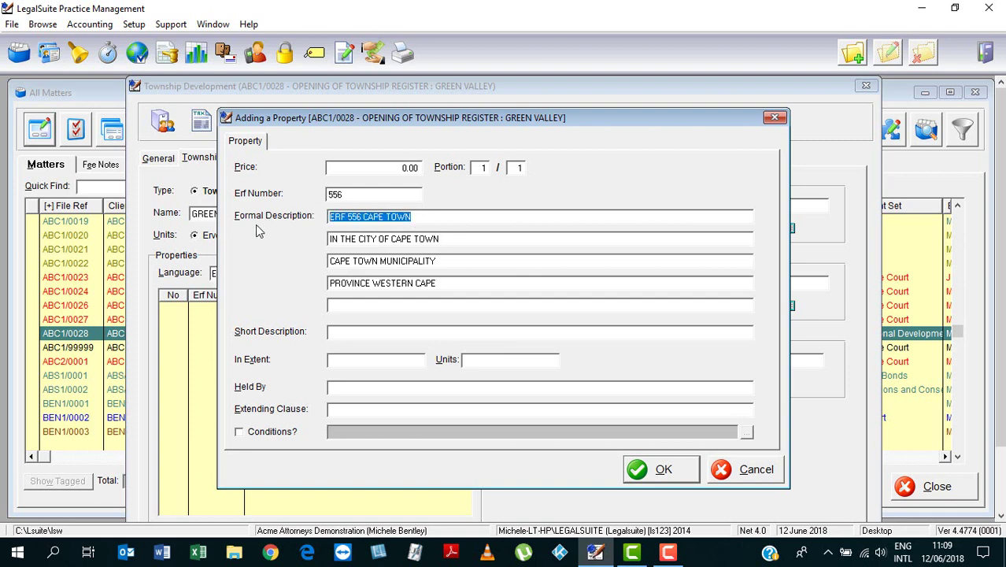
# Step: Paste ERF 556 CAPE TOWN as the short description and set the extent to 7500 SQUARE METRES
pyautogui.click(350, 335)
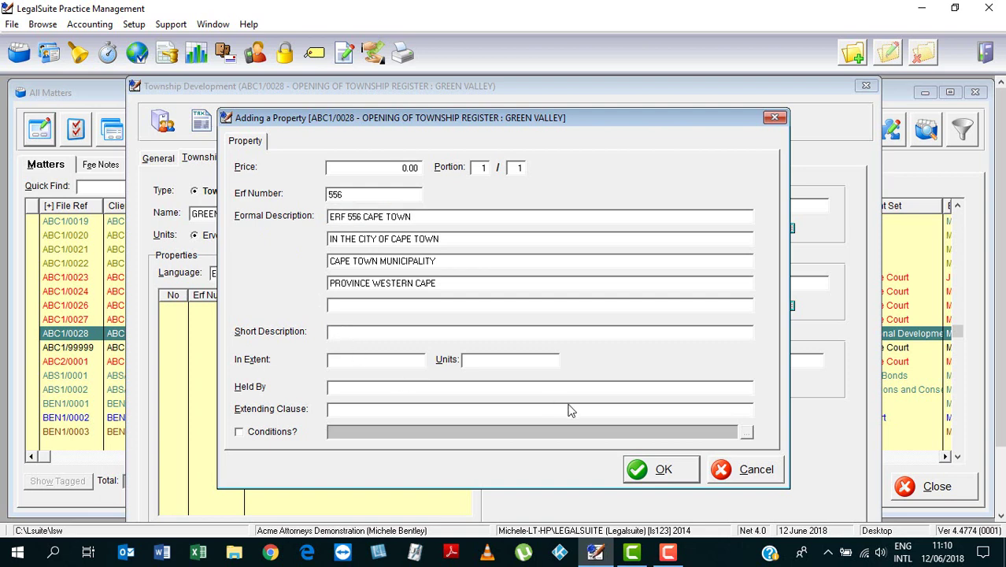
pyautogui.hotkey('ctrl', 'v')
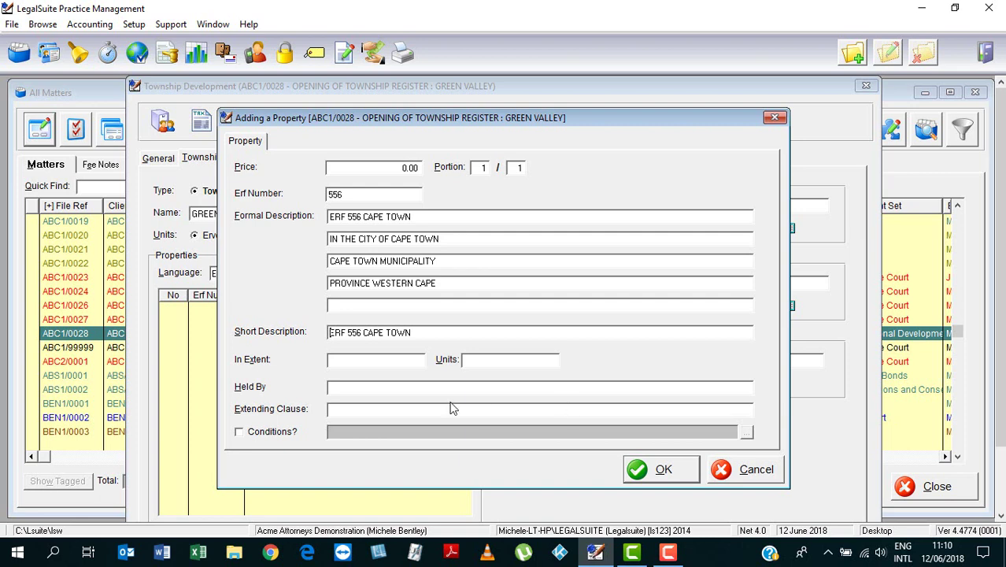
pyautogui.click(386, 361)
pyautogui.write('7500')
pyautogui.click(512, 360)
pyautogui.write('SQUARE ME')
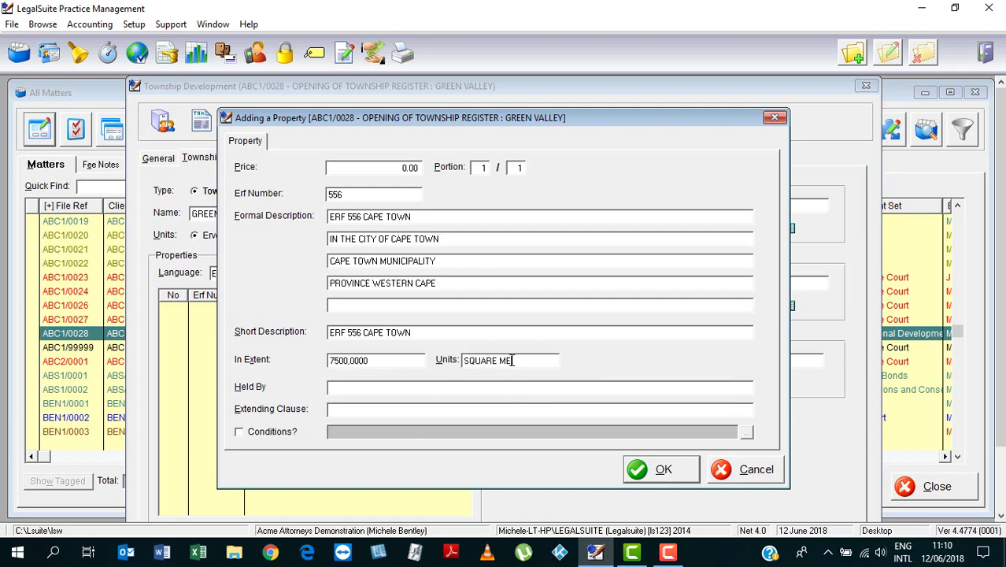
pyautogui.write('TRES')
pyautogui.hotkey('shift', 'Tab')
# Step: Set Held By to the Deed of Transfer Number T112348/1999 wording
pyautogui.press('F2')
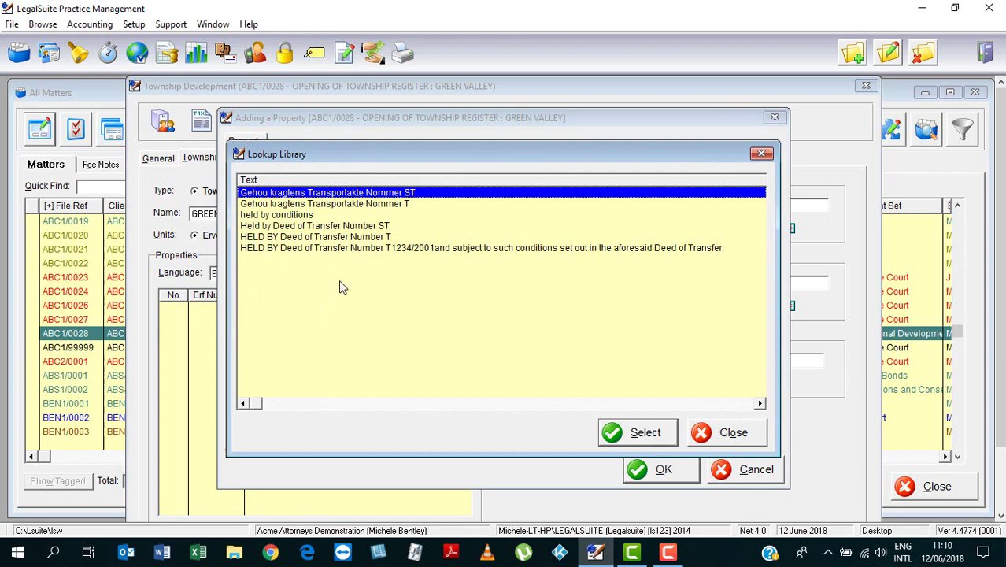
pyautogui.click(346, 237)
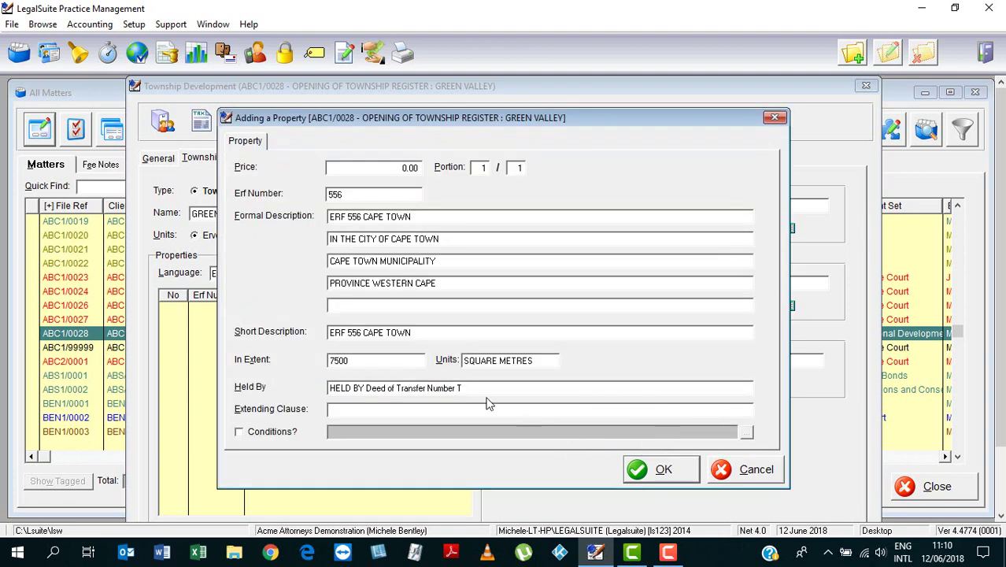
pyautogui.write('112348/1999')
# Step: Insert the saved general plan clause from the library as the extending clause
pyautogui.click(488, 410)
pyautogui.press('F2')
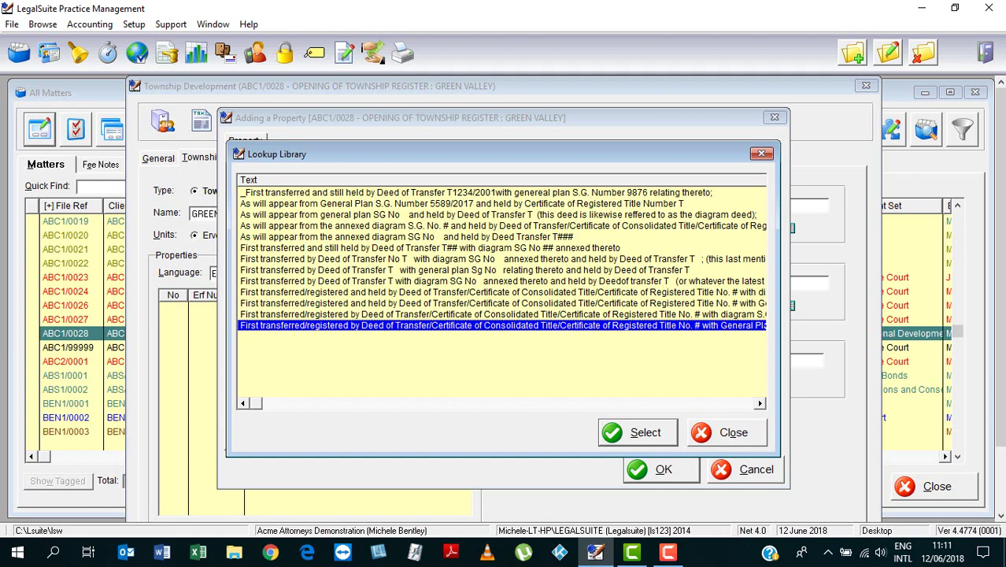
pyautogui.click(430, 272)
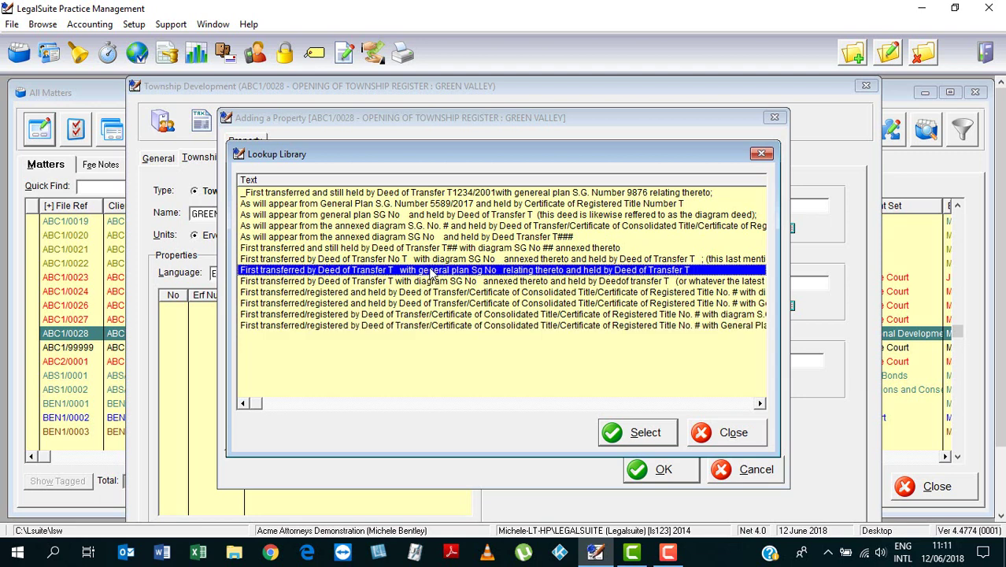
pyautogui.click(636, 433)
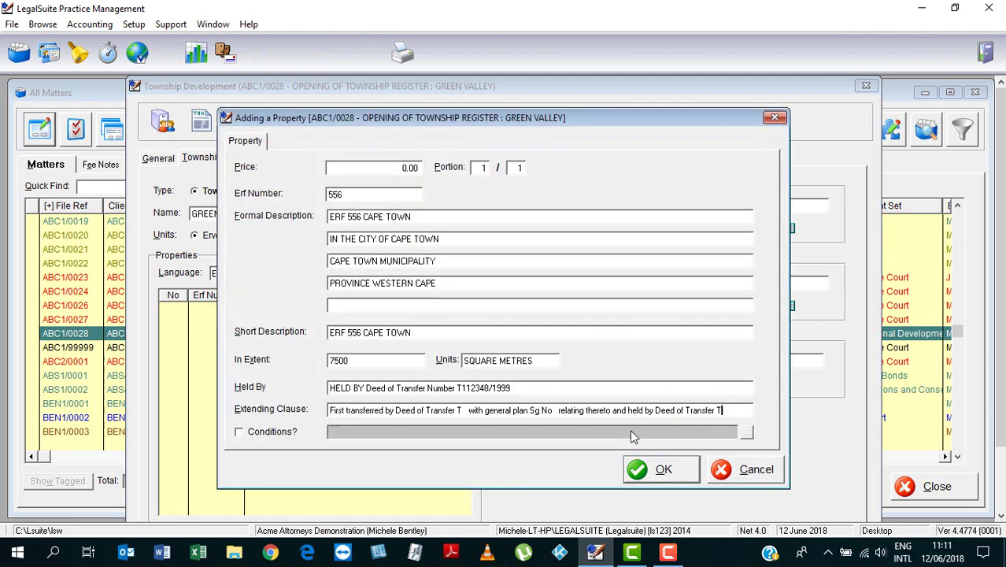
# Step: Complete the first deed reference in the clause as Number T77891/1992
pyautogui.click(457, 411)
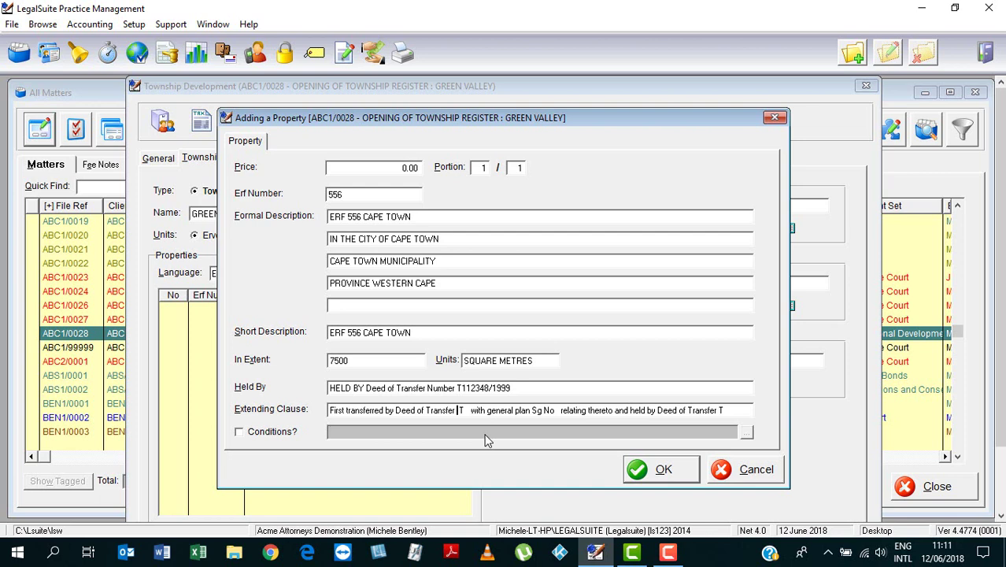
pyautogui.write('Number')
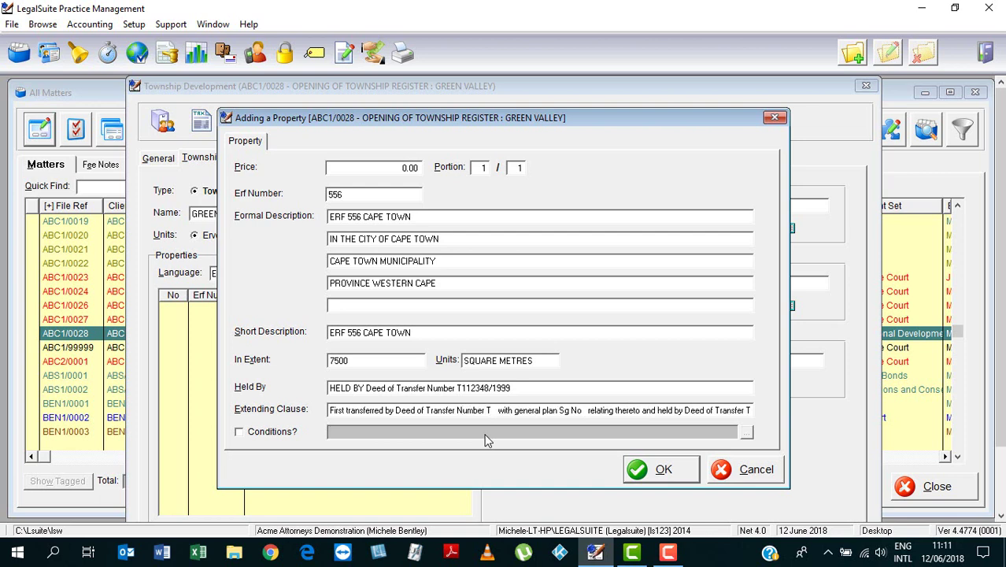
pyautogui.press('Right')
pyautogui.write('778')
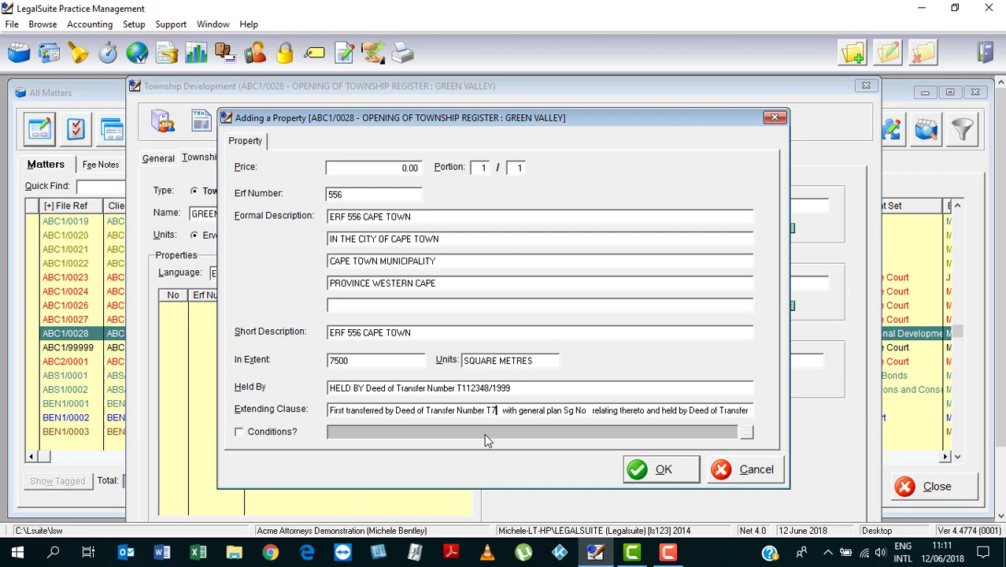
pyautogui.write('91/1992')
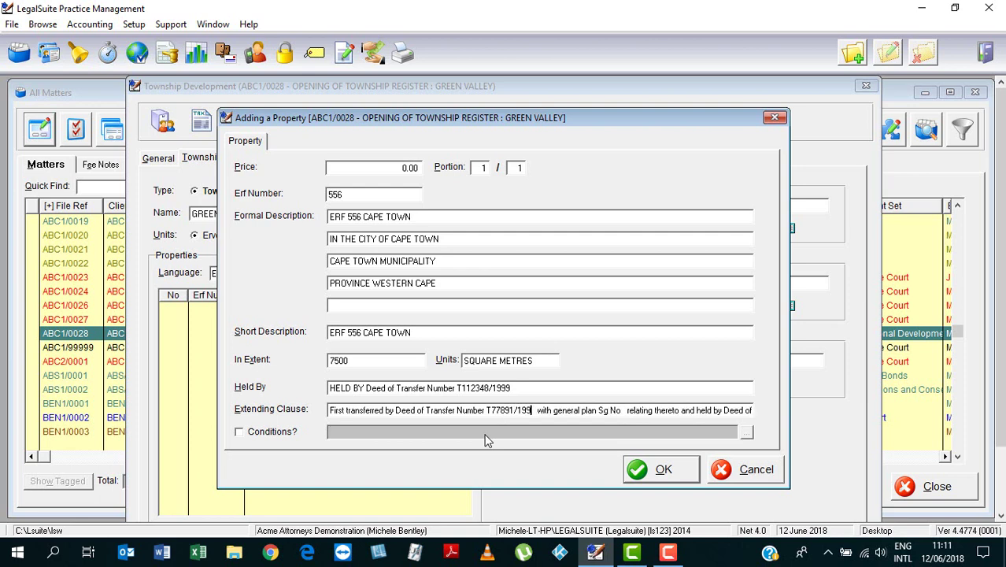
pyautogui.press('Delete')
pyautogui.press('Delete')
# Step: Replace the incomplete Sg No text with S G Number 4456/1990
pyautogui.click(604, 412)
pyautogui.moveTo(604, 412); pyautogui.dragTo(625, 420)
pyautogui.press('Delete')
pyautogui.write('G')
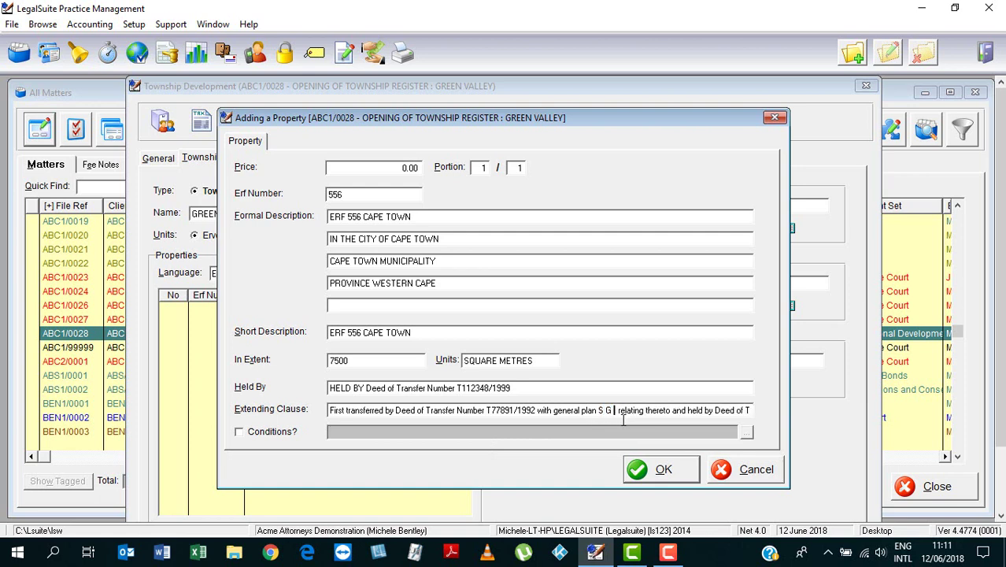
pyautogui.write(' Number')
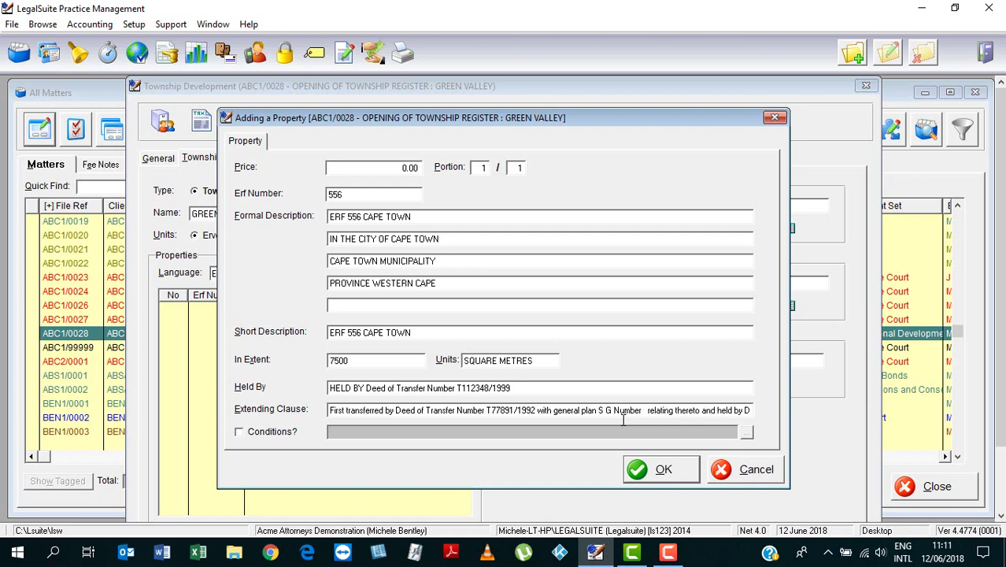
pyautogui.write(' 4456/1 ')
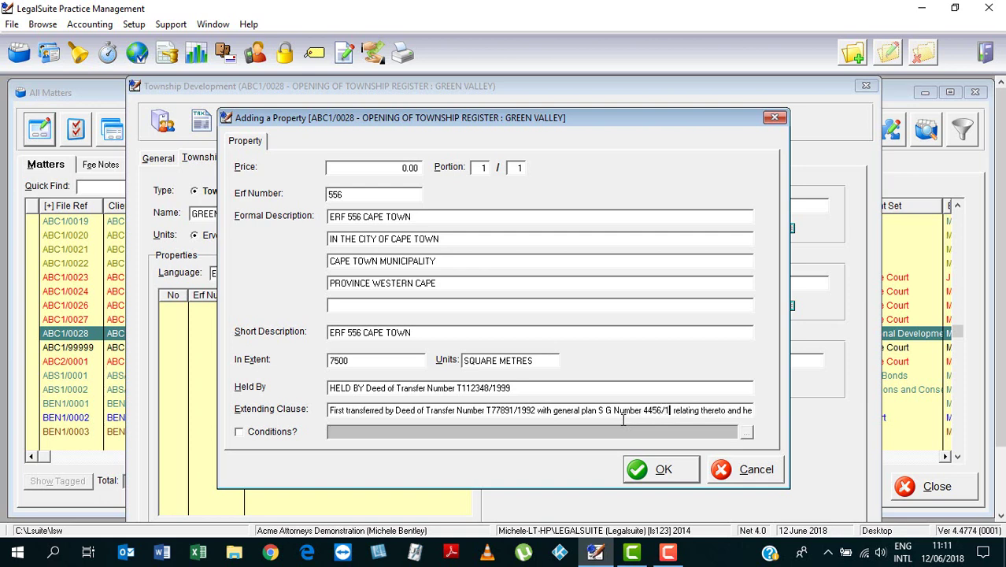
pyautogui.write('990')
pyautogui.press('Delete')
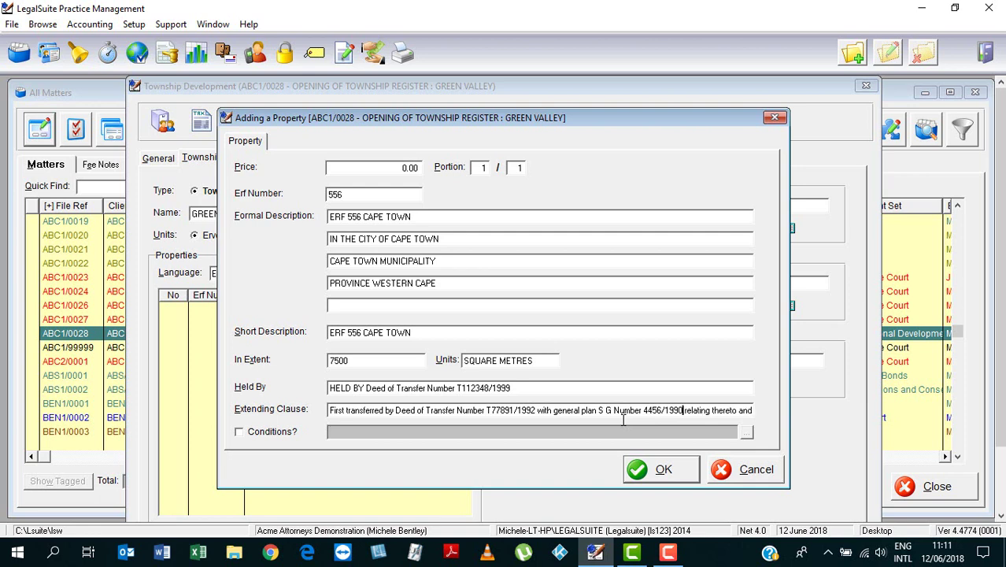
pyautogui.press('Right')
pyautogui.press('Right')
pyautogui.press('Right')
pyautogui.press('Right')
# Step: Append 'held by Deed of Transfer Number T112348/1999' to the end of the extending clause
pyautogui.hotkey('ctrl', 'Right')
pyautogui.hotkey('ctrl', 'Right')
pyautogui.hotkey('ctrl', 'Right')
pyautogui.write('held by Deed of Transfer T')
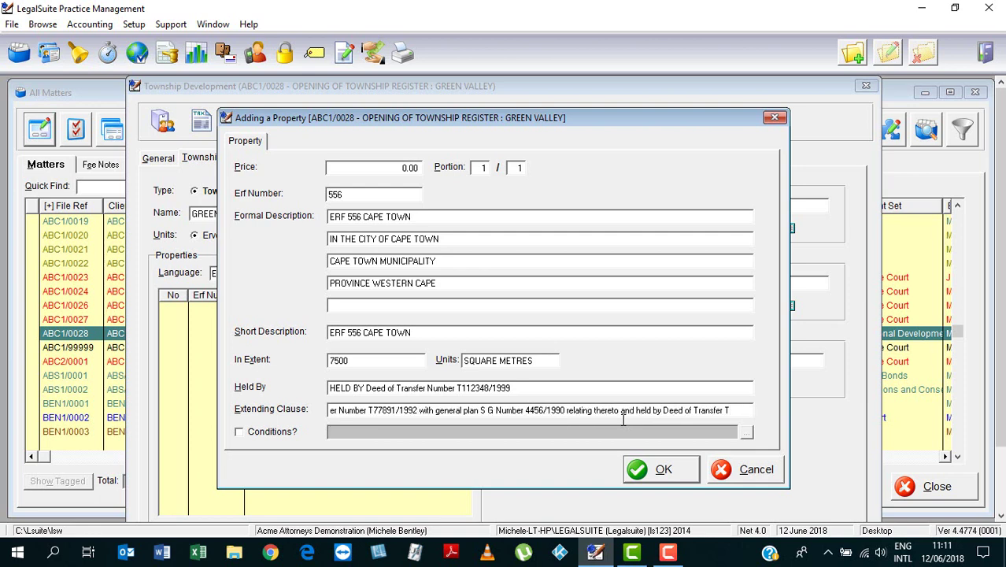
pyautogui.press('BackSpace')
pyautogui.write('Number T')
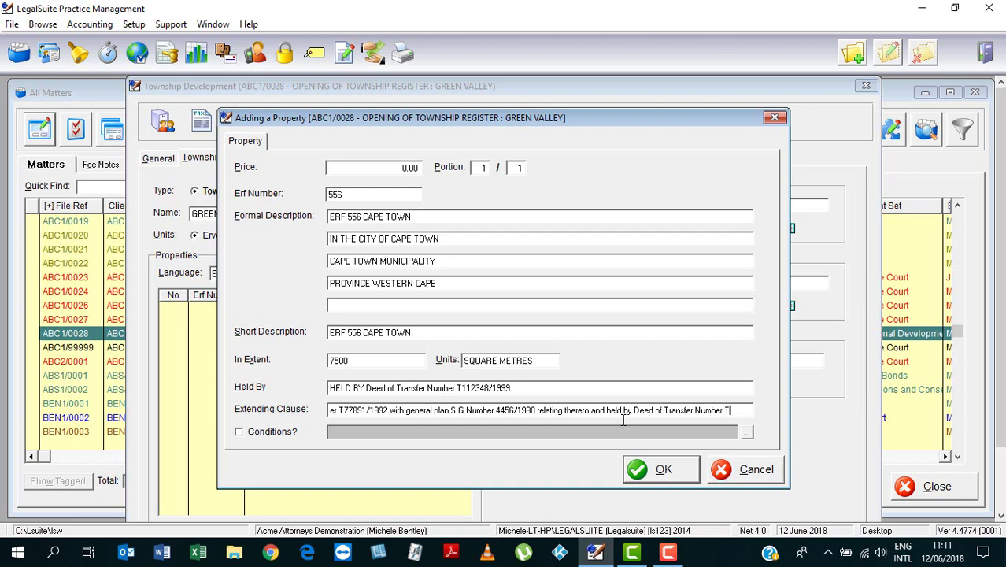
pyautogui.write('112348/')
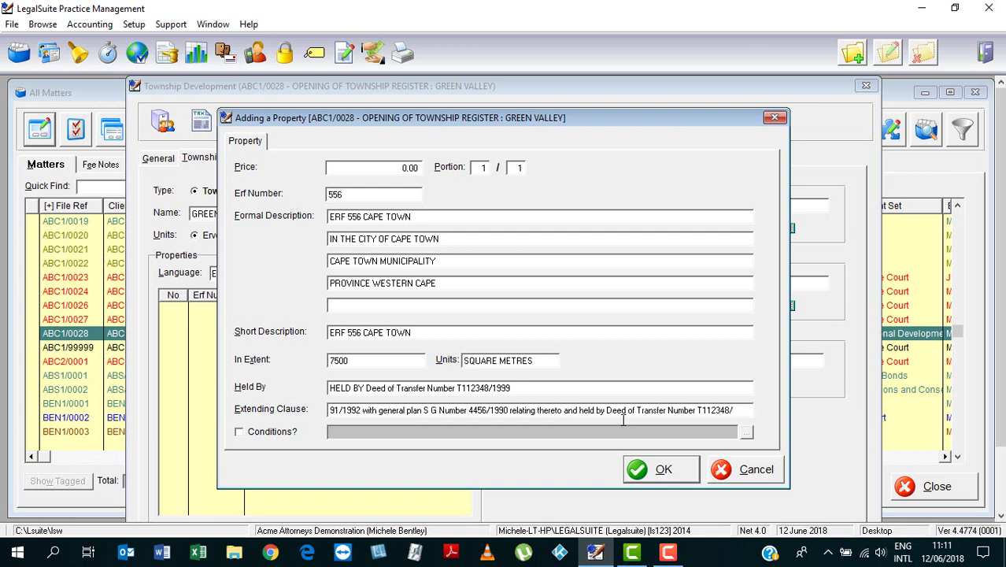
pyautogui.write('1999')
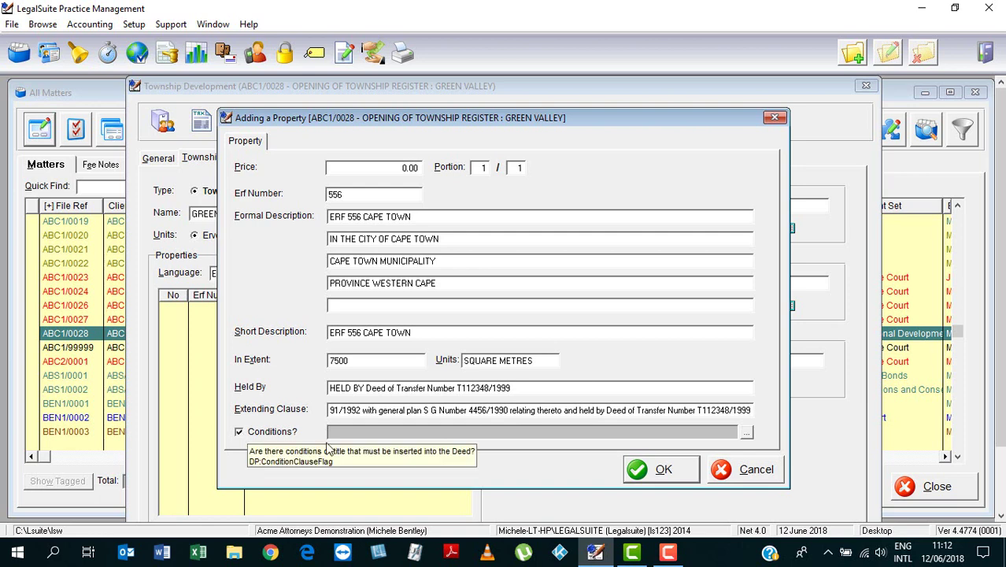
# Step: Attach the CAPE TOWN 556 conditions of transfer clause from the Conditions list
pyautogui.click(746, 433)
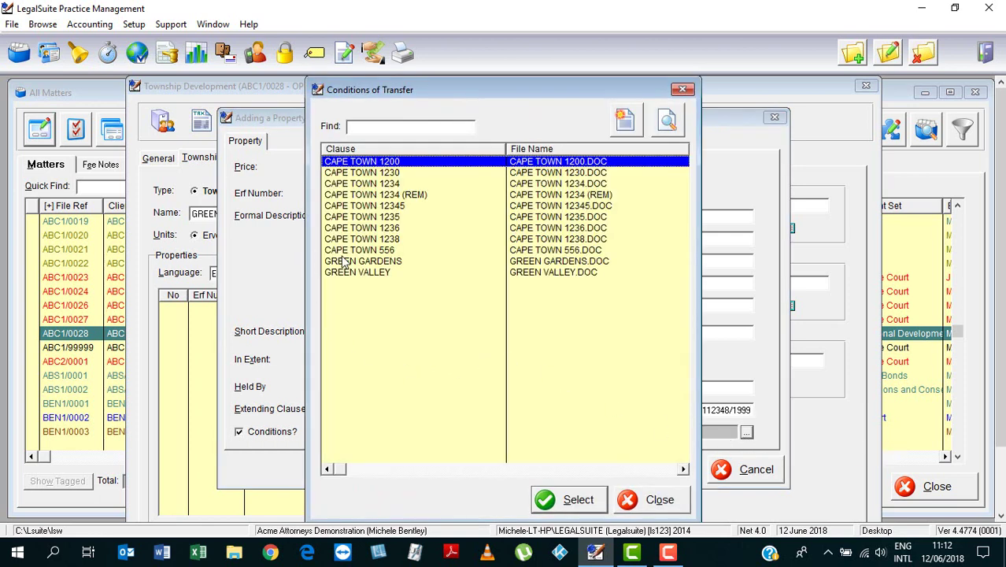
pyautogui.click(348, 251)
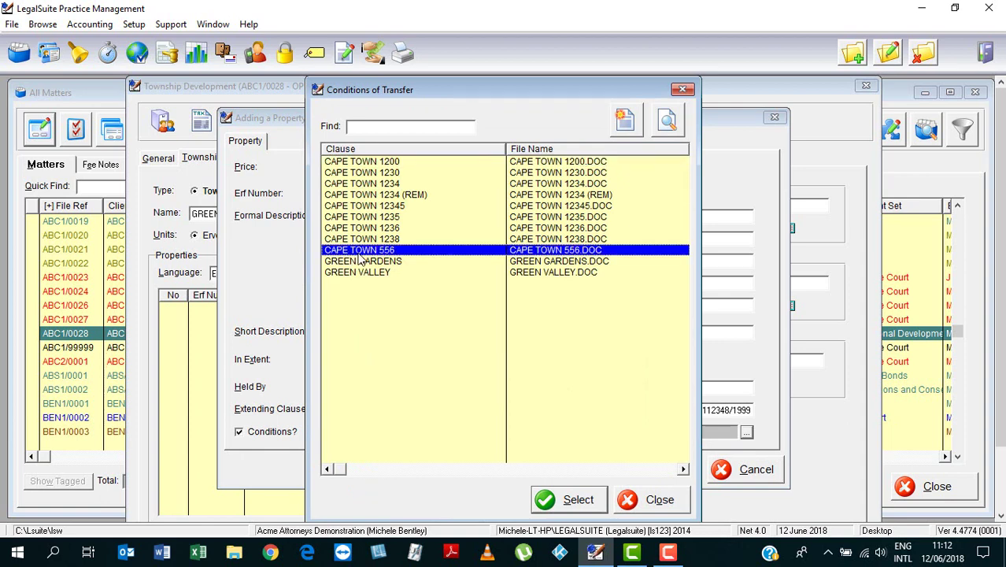
pyautogui.click(567, 502)
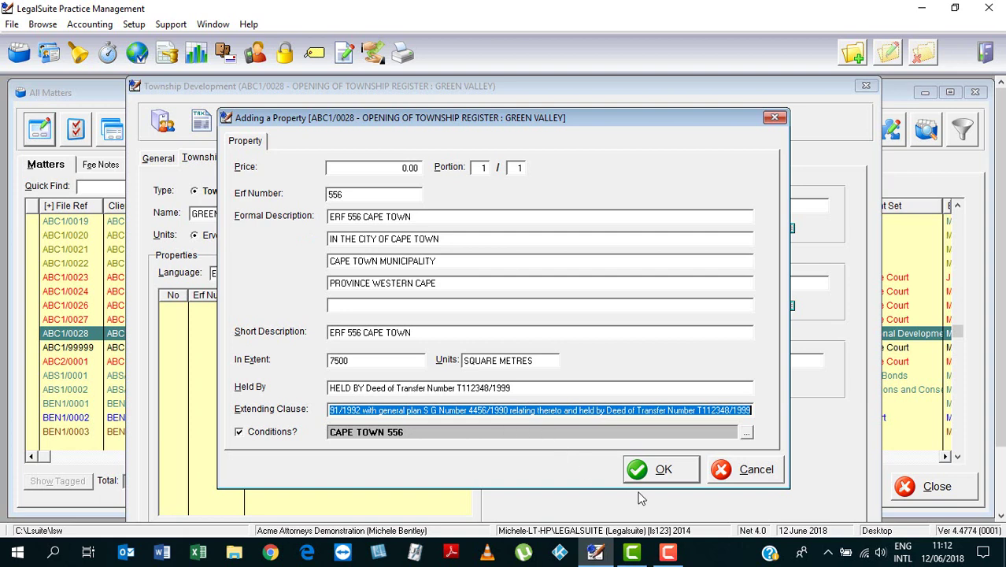
# Step: Save Erf 556 to the township's property list, then open and cancel a second Adding a Property form
pyautogui.click(657, 472)
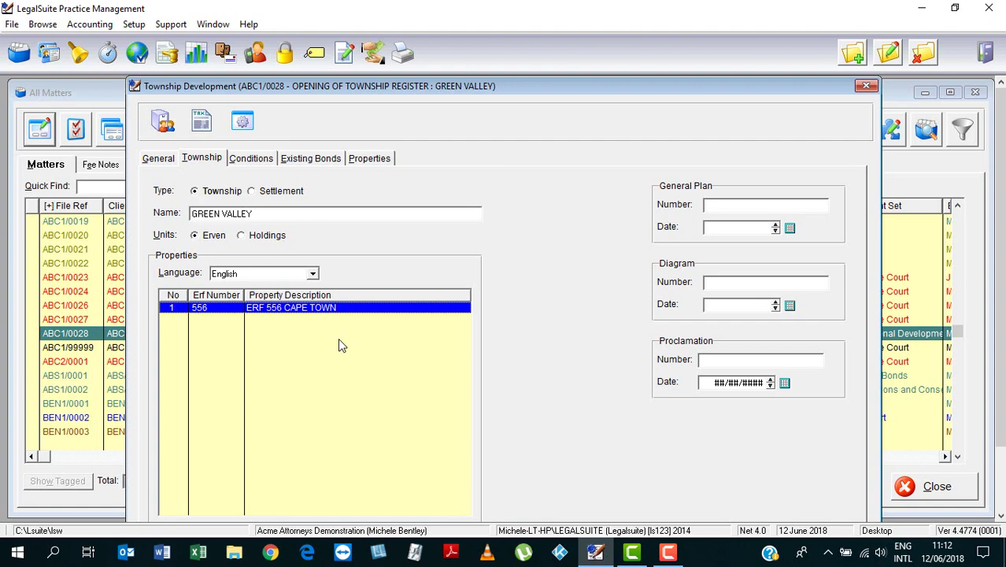
pyautogui.click(852, 55)
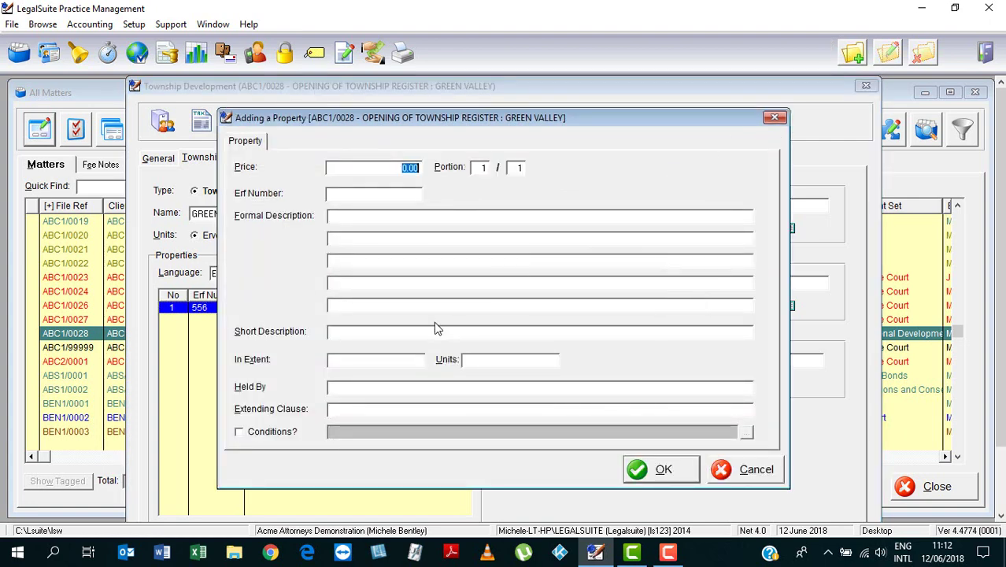
pyautogui.click(725, 470)
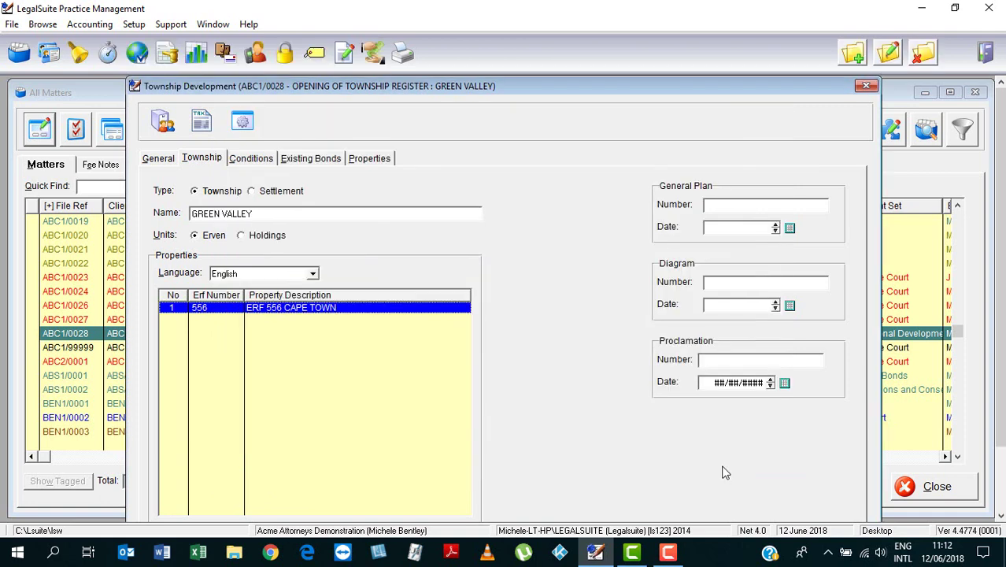
# Step: Enter General Plan Number 1148/2017 dated 01/03/2017
pyautogui.click(712, 206)
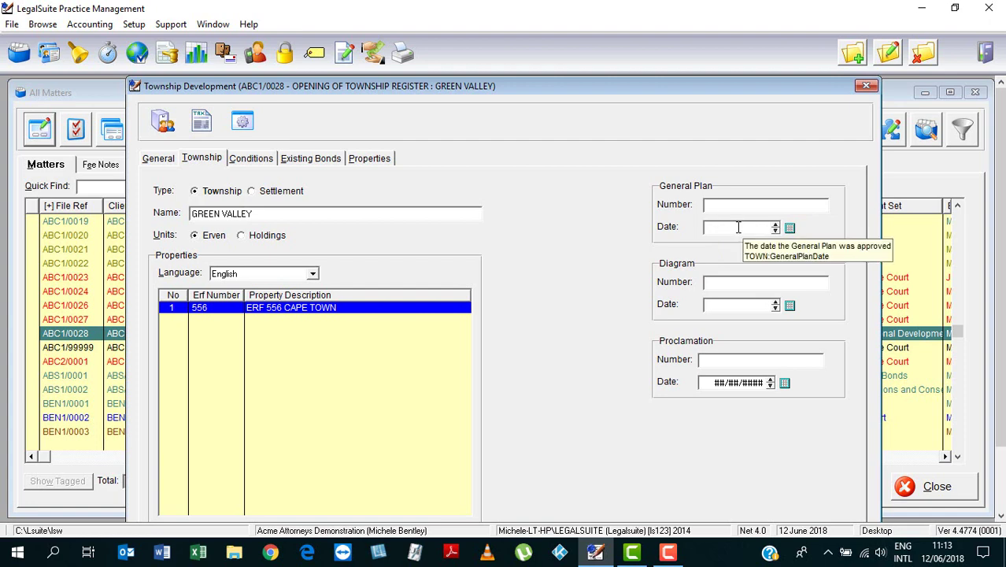
pyautogui.write('1148')
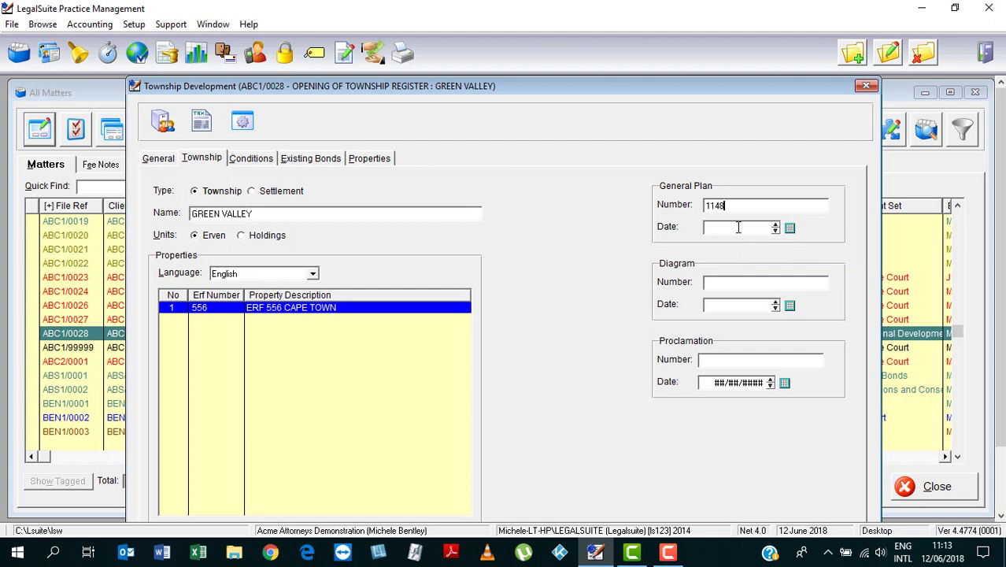
pyautogui.write('/2017')
pyautogui.press('Tab')
pyautogui.write('010')
pyautogui.write('31')
pyautogui.write('201')
pyautogui.write('7')
pyautogui.press('Tab')
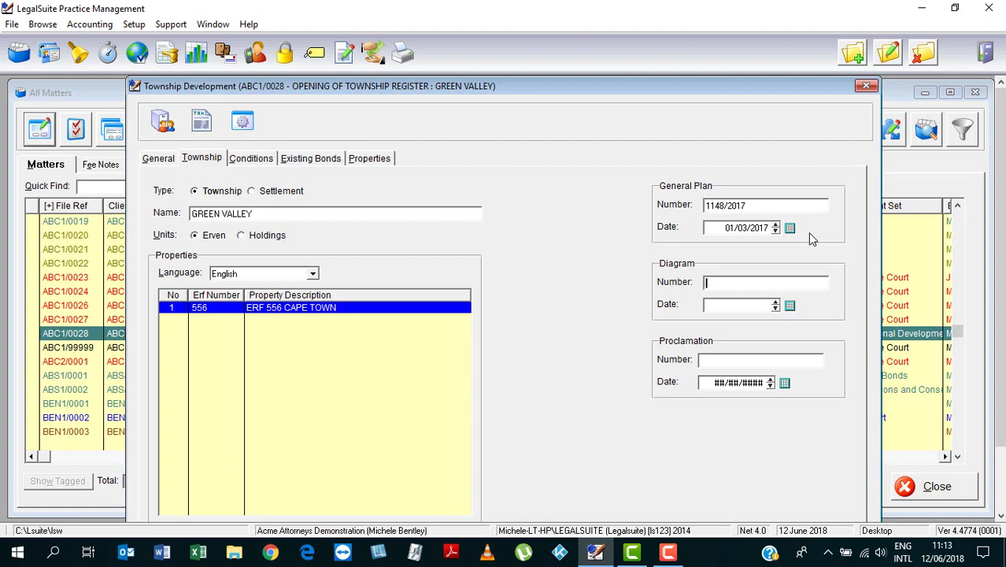
# Step: Enter Diagram Number 5578/2018 dated 01/03/2017 and leave the proclamation date blank
pyautogui.write('5578/2018')
pyautogui.click(729, 306)
pyautogui.write('010320')
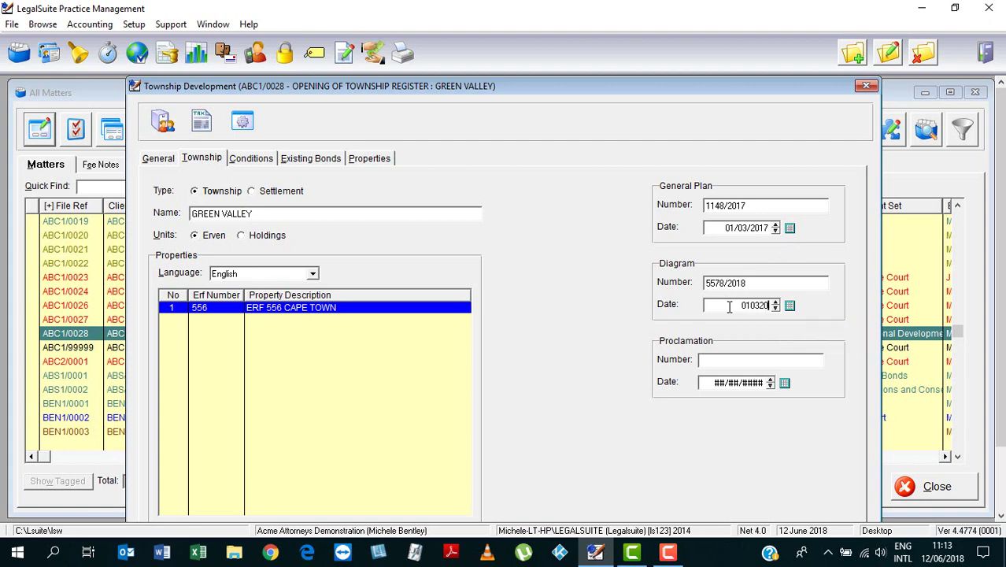
pyautogui.write('17')
pyautogui.click(705, 358)
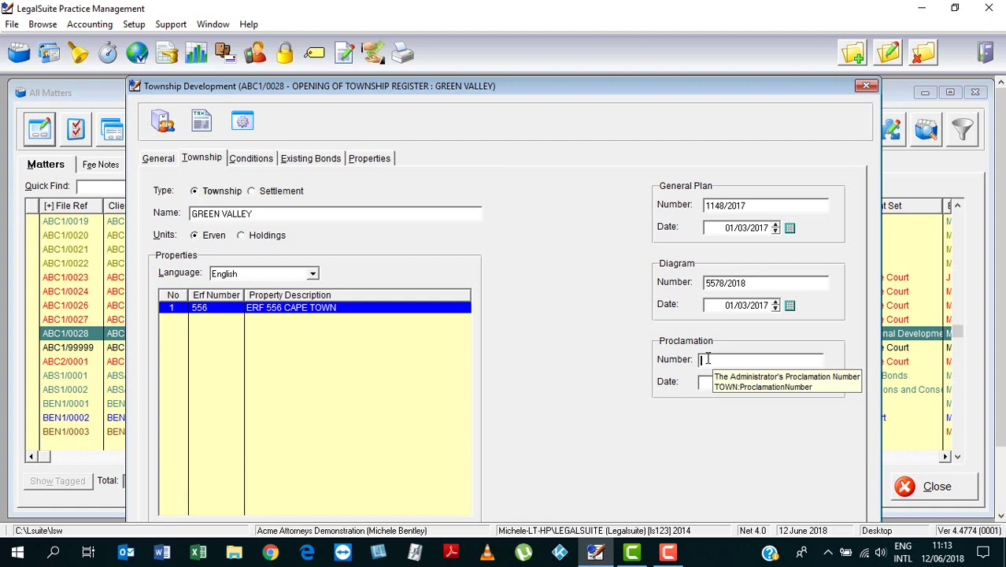
pyautogui.click(758, 383)
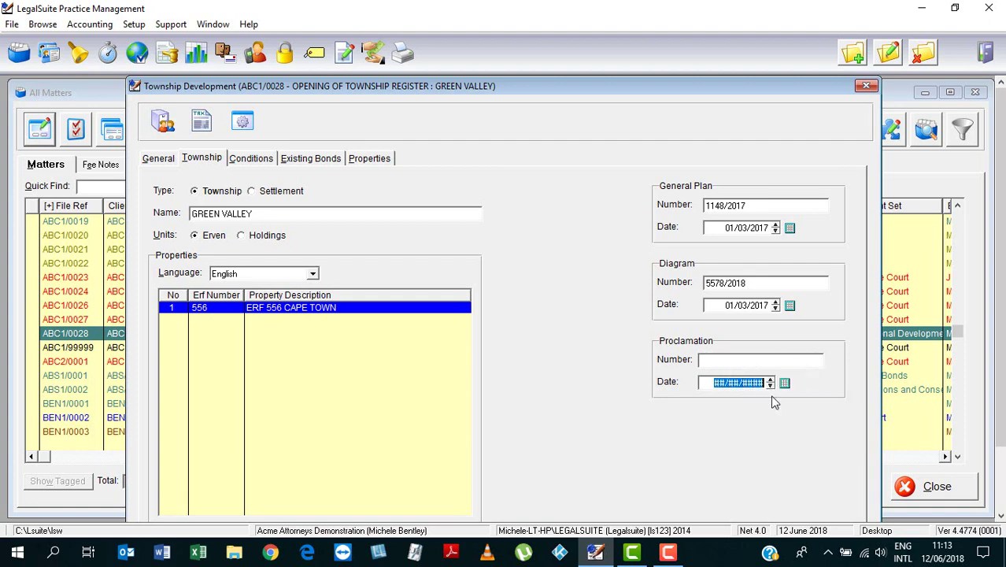
pyautogui.press('BackSpace')
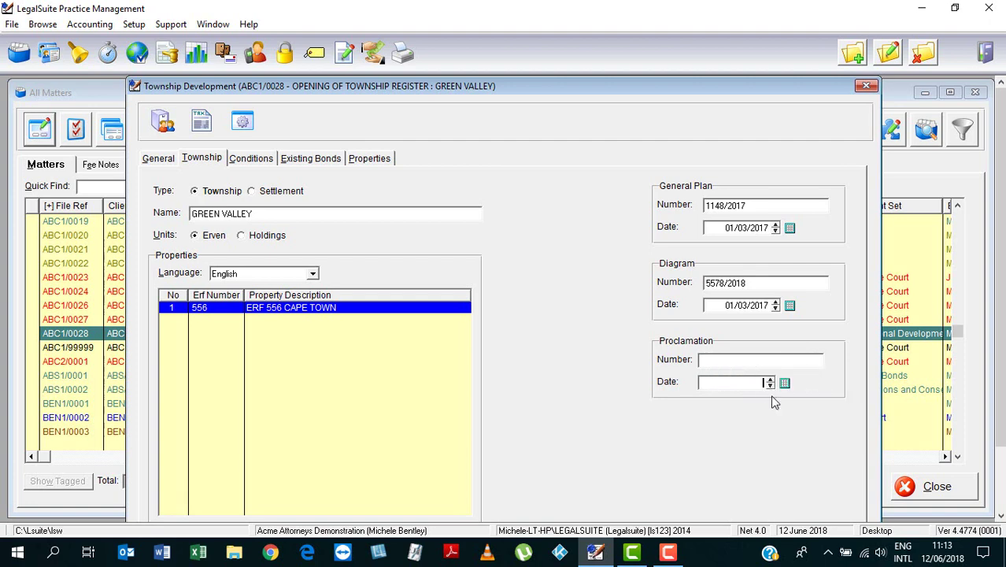